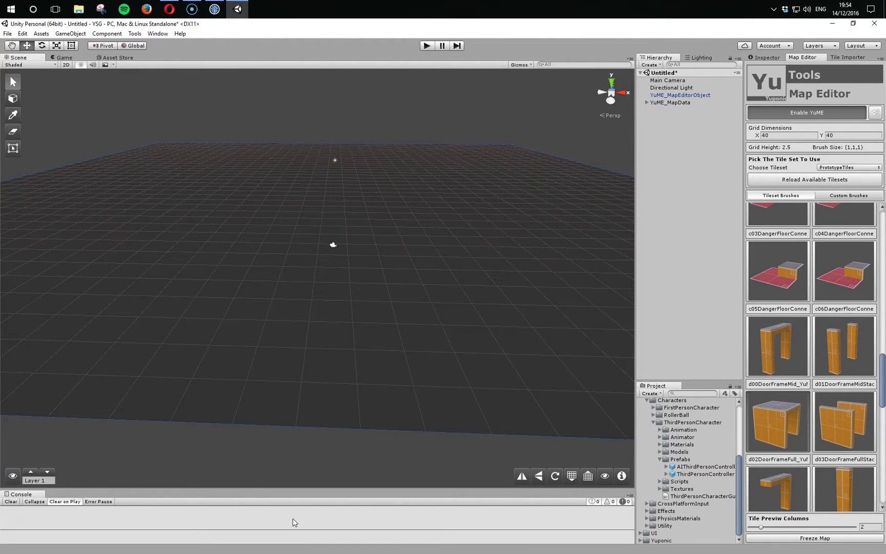
Step: Paint a 3x3 block of floor tiles and raise the Grid Height to 3.5
{"action": "left_click", "coordinate": [13, 98]}
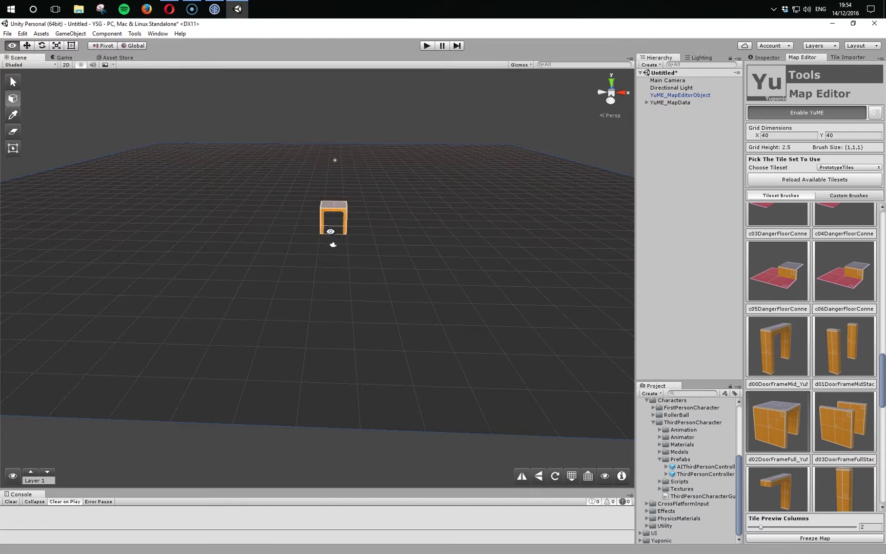
{"action": "left_click_drag", "start_coordinate": [331, 231], "coordinate": [336, 247], "text": "alt"}
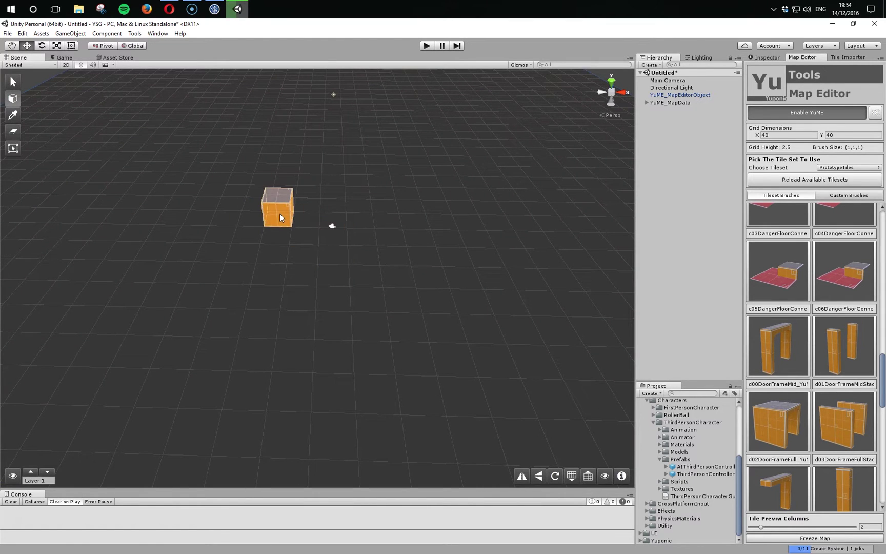
{"action": "mouse_move", "coordinate": [273, 233]}
{"action": "left_mouse_down"}
{"action": "mouse_move", "coordinate": [298, 249]}
{"action": "mouse_move", "coordinate": [323, 249]}
{"action": "mouse_move", "coordinate": [323, 221]}
{"action": "mouse_move", "coordinate": [302, 226]}
{"action": "left_mouse_up"}
{"action": "scroll", "coordinate": [303, 226], "scroll_direction": "up", "scroll_amount": 1, "text": "shift"}
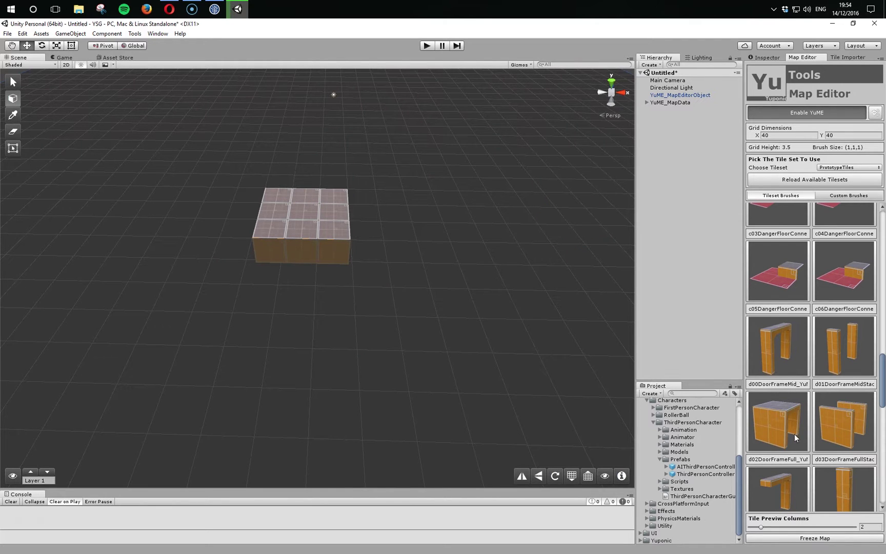
Step: Place door-frame tiles with full wall tiles on either side atop the block to form the doorway wall
{"action": "left_click", "coordinate": [840, 421]}
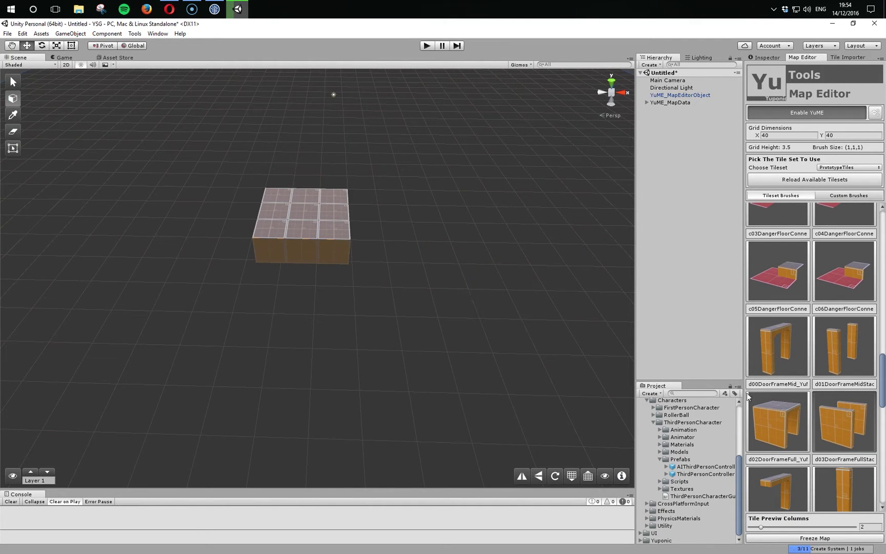
{"action": "left_click", "coordinate": [778, 422]}
{"action": "left_click", "coordinate": [306, 199]}
{"action": "left_click_drag", "start_coordinate": [331, 234], "coordinate": [340, 189], "text": "alt"}
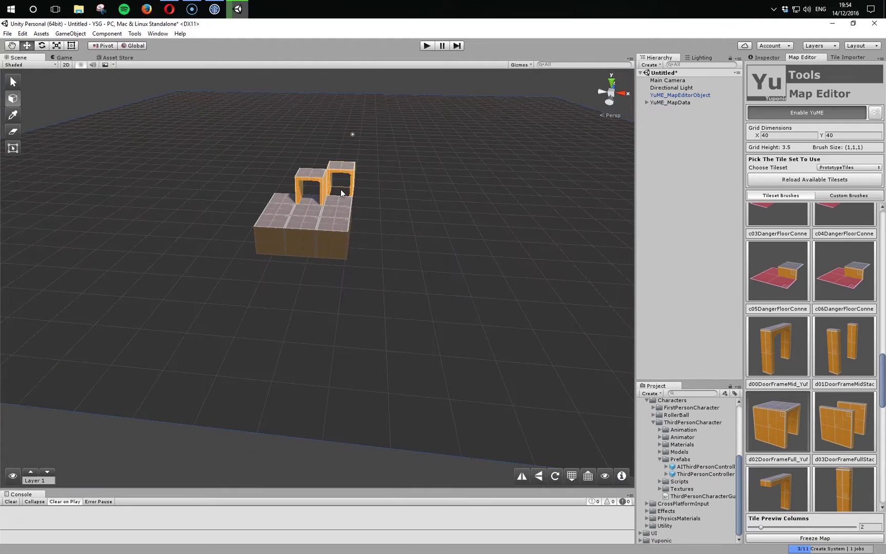
{"action": "scroll", "coordinate": [341, 189], "scroll_direction": "up", "scroll_amount": 5}
{"action": "scroll", "coordinate": [340, 189], "scroll_direction": "down", "scroll_amount": 5, "text": "shift"}
{"action": "left_click", "coordinate": [340, 189]}
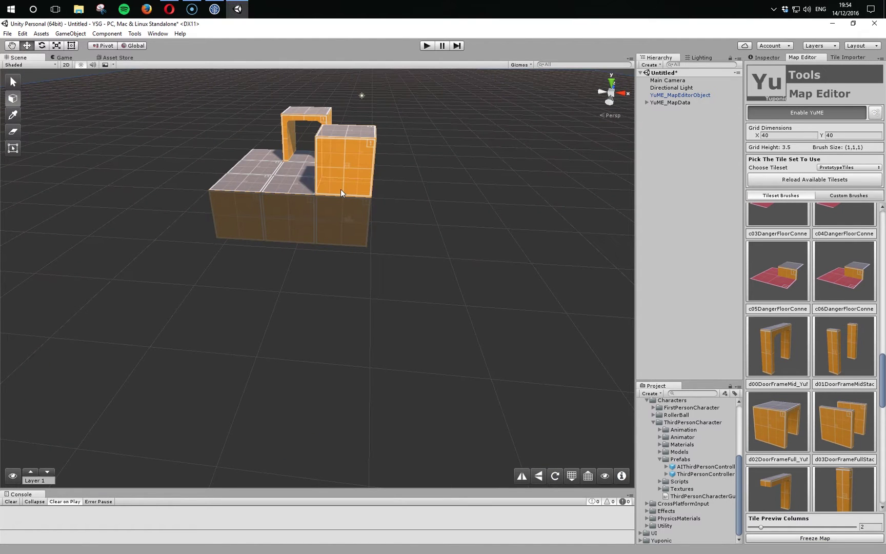
{"action": "left_click", "coordinate": [272, 157]}
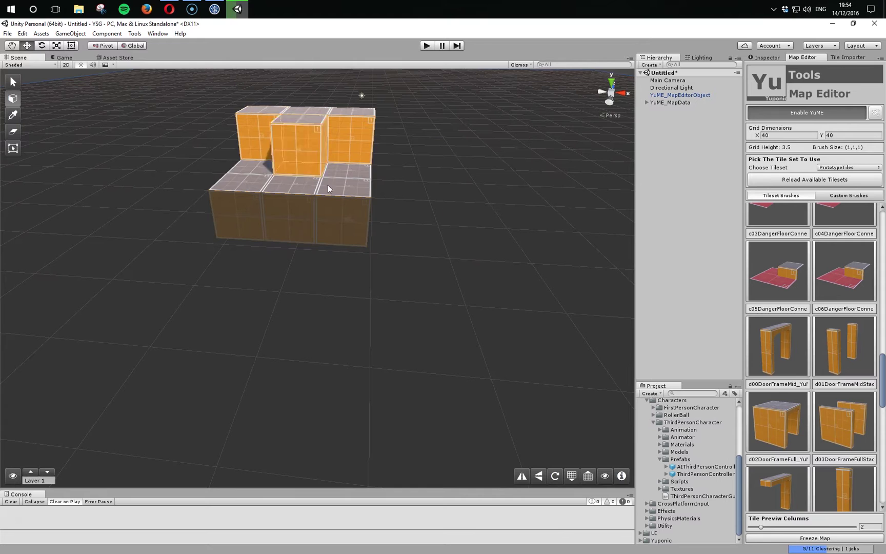
{"action": "left_click_drag", "start_coordinate": [474, 232], "coordinate": [483, 344], "text": "alt"}
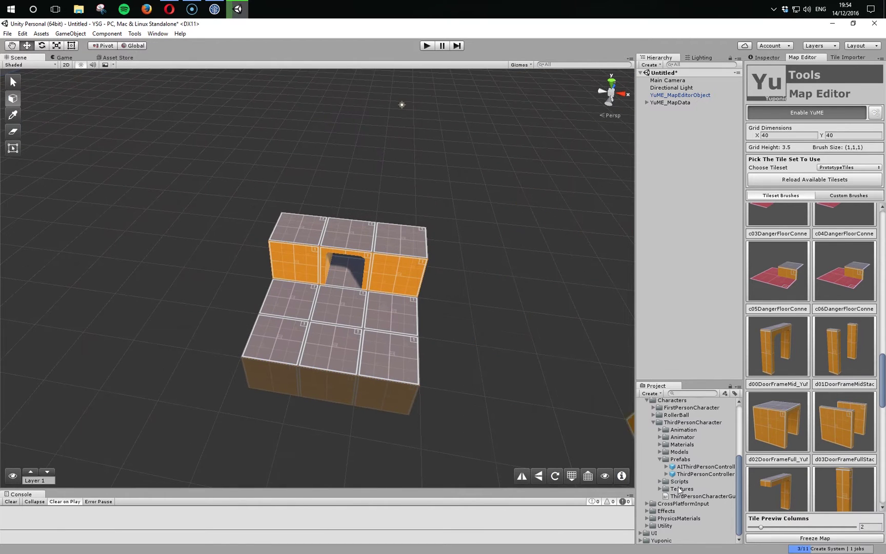
{"action": "left_click", "coordinate": [13, 82]}
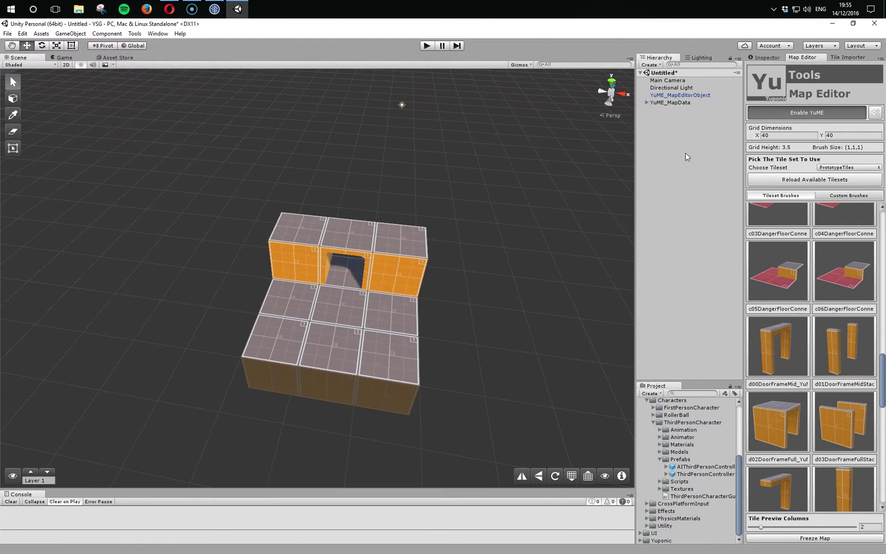
Step: Drop the ThirdPersonController prefab into the scene and set it on the floor tiles facing the doorway
{"action": "left_click_drag", "start_coordinate": [694, 478], "coordinate": [394, 165]}
{"action": "left_click_drag", "start_coordinate": [574, 221], "coordinate": [313, 314], "text": "alt"}
{"action": "left_click_drag", "start_coordinate": [258, 378], "coordinate": [399, 321]}
{"action": "left_click_drag", "start_coordinate": [334, 386], "coordinate": [313, 315]}
{"action": "left_click_drag", "start_coordinate": [289, 329], "coordinate": [342, 334], "text": "alt"}
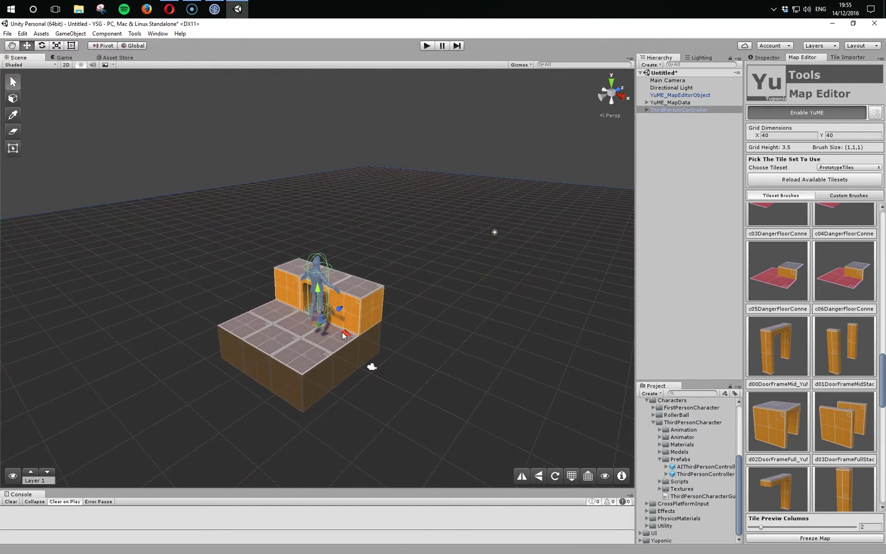
{"action": "key", "text": "f"}
{"action": "left_click_drag", "start_coordinate": [284, 408], "coordinate": [386, 355], "text": "alt"}
{"action": "left_click_drag", "start_coordinate": [317, 340], "coordinate": [317, 407]}
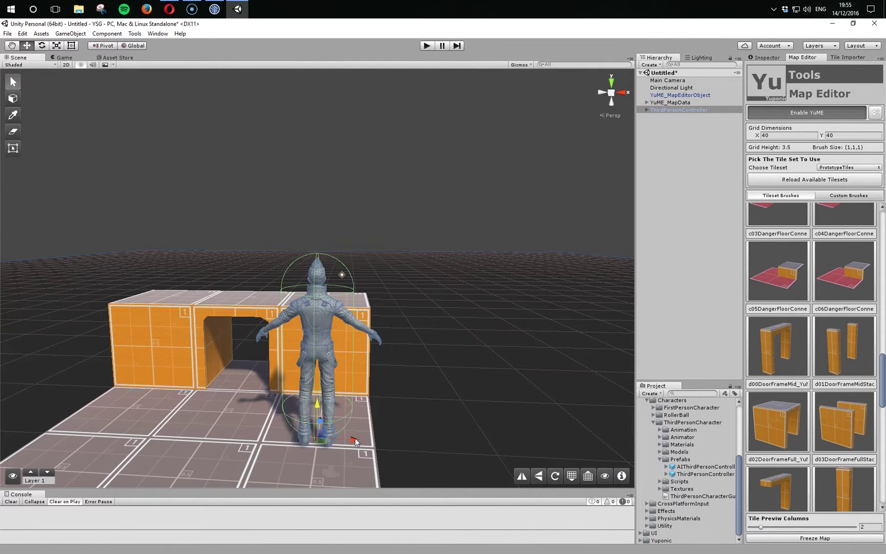
{"action": "left_click_drag", "start_coordinate": [354, 441], "coordinate": [265, 393]}
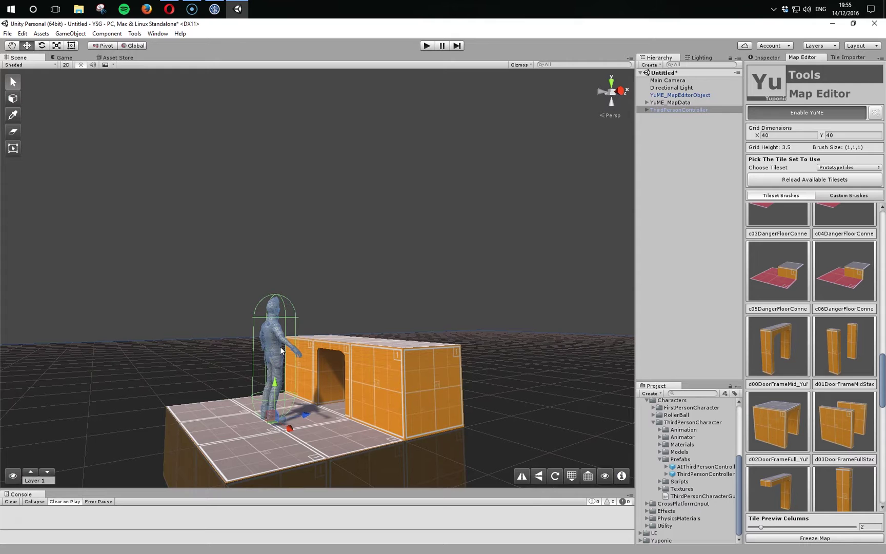
{"action": "left_click_drag", "start_coordinate": [365, 380], "coordinate": [413, 353], "text": "alt"}
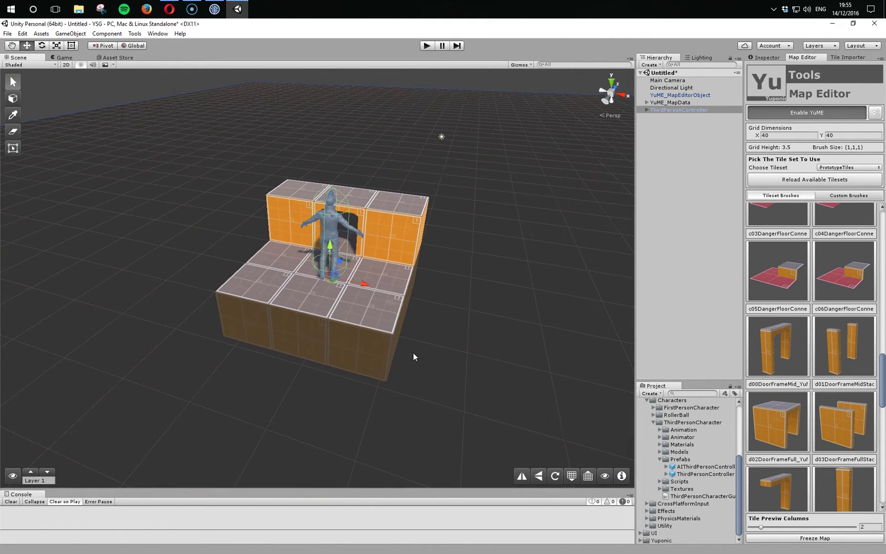
Step: Set the character's Transform Scale X, Y and Z to 0.4 in the Inspector
{"action": "left_click", "coordinate": [766, 58]}
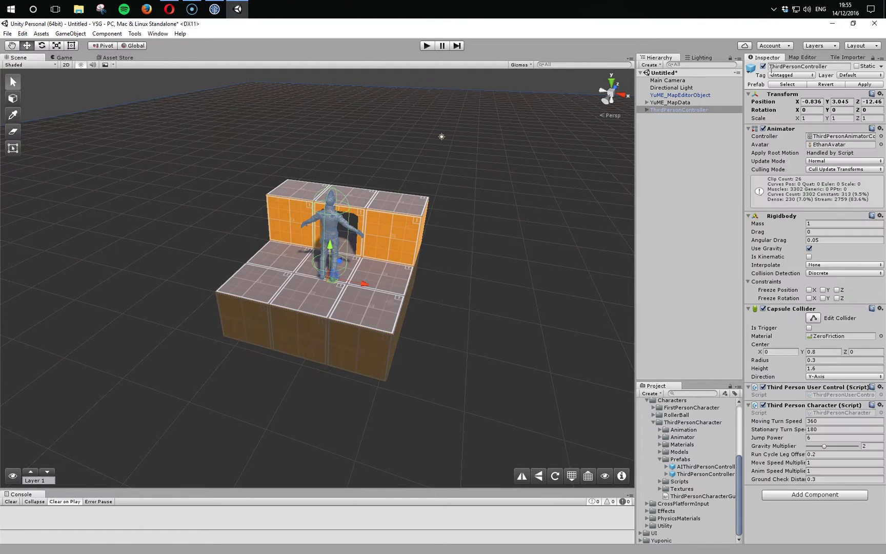
{"action": "left_click", "coordinate": [812, 118]}
{"action": "type", "text": "0.4"}
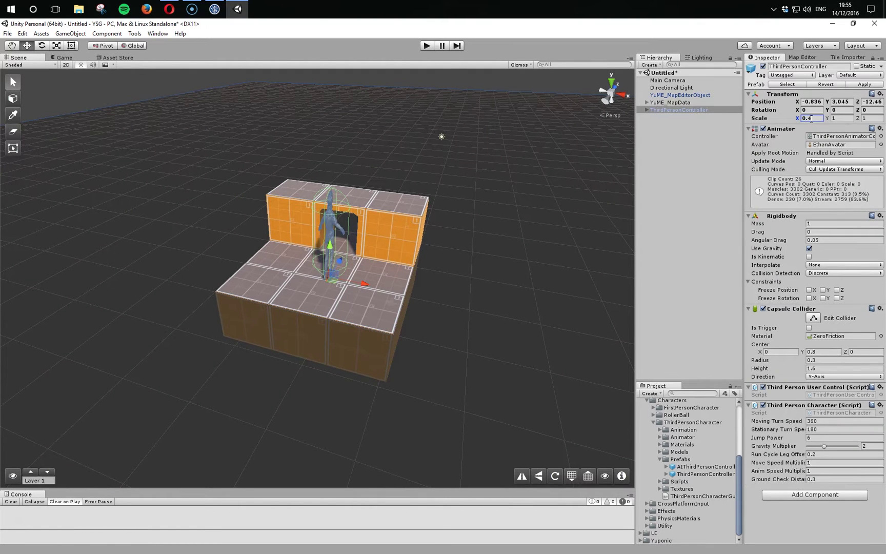
{"action": "key", "text": "Tab"}
{"action": "type", "text": "0.4"}
{"action": "key", "text": "Tab"}
{"action": "type", "text": "0.4"}
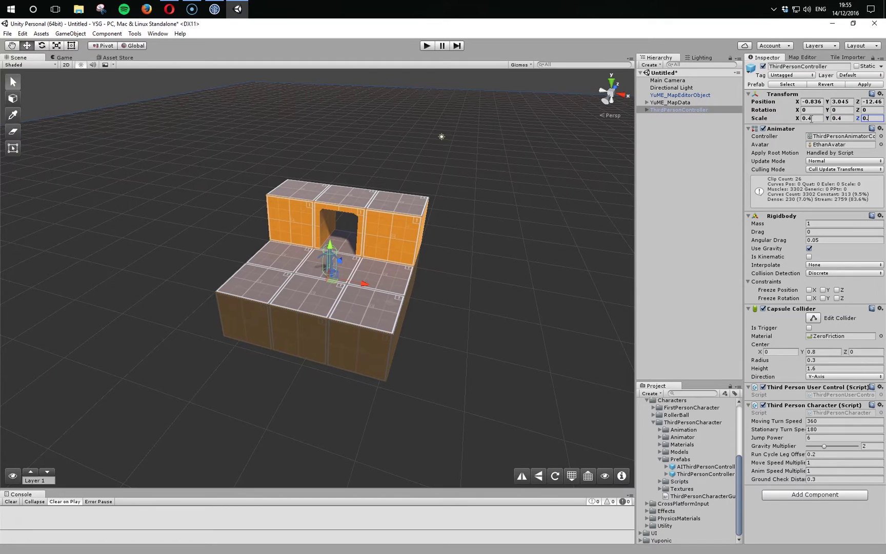
Step: Orbit the Scene view to check the shrunken character against the walls and doorway
{"action": "left_click_drag", "start_coordinate": [401, 300], "coordinate": [354, 286], "text": "alt"}
{"action": "scroll", "coordinate": [356, 289], "scroll_direction": "up", "scroll_amount": 10}
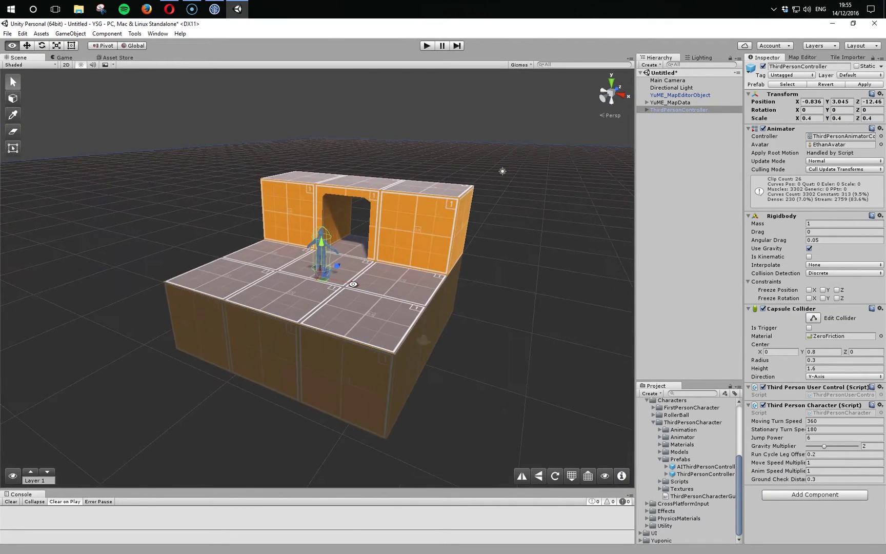
{"action": "scroll", "coordinate": [364, 299], "scroll_direction": "down", "scroll_amount": 4}
{"action": "right_click_drag", "start_coordinate": [363, 298], "coordinate": [408, 374]}
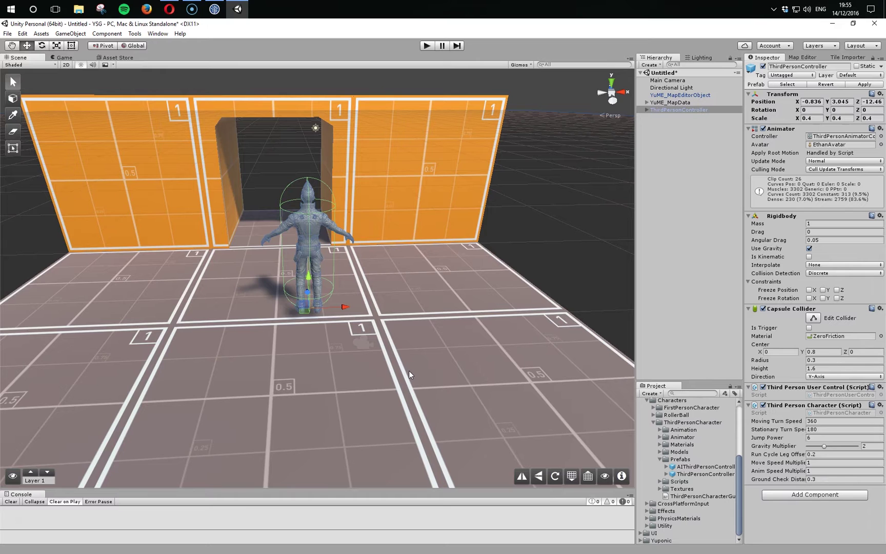
{"action": "scroll", "coordinate": [445, 324], "scroll_direction": "down", "scroll_amount": 8, "text": "alt"}
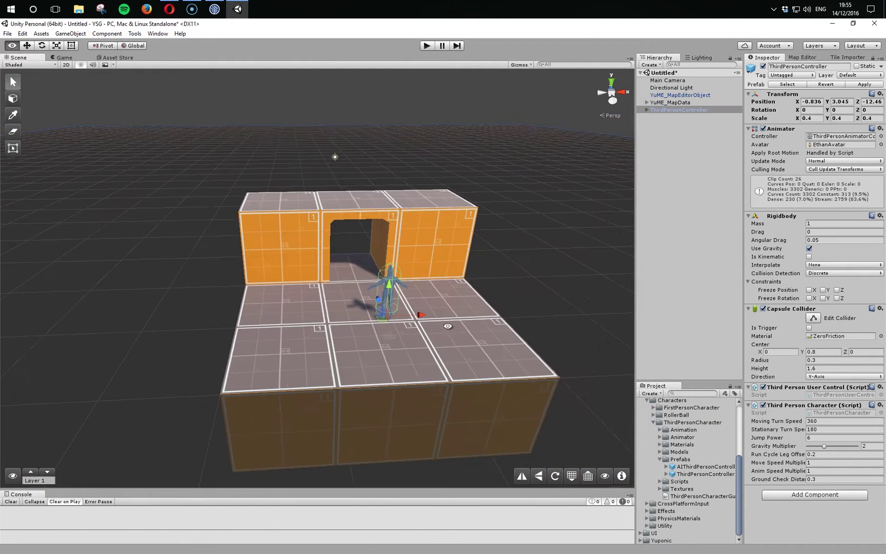
{"action": "left_click_drag", "start_coordinate": [445, 325], "coordinate": [359, 342], "text": "alt"}
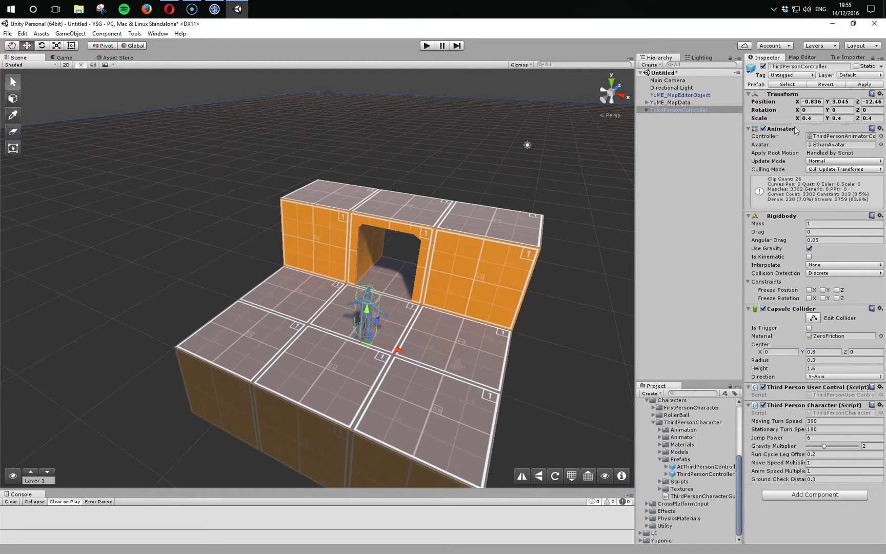
Step: Delete the ThirdPersonController character and the old placed tiles from the scene
{"action": "left_click", "coordinate": [678, 103]}
{"action": "left_click", "coordinate": [676, 111]}
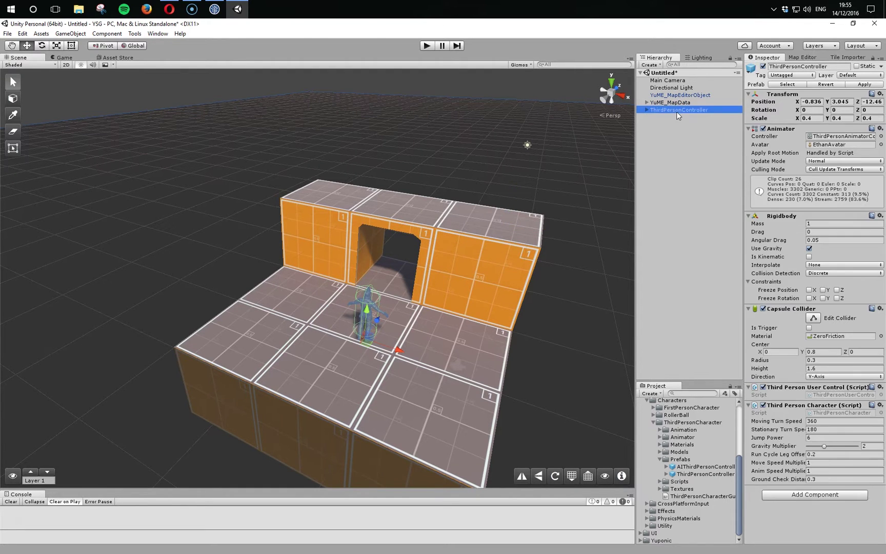
{"action": "key", "text": "Delete"}
{"action": "left_click", "coordinate": [13, 148]}
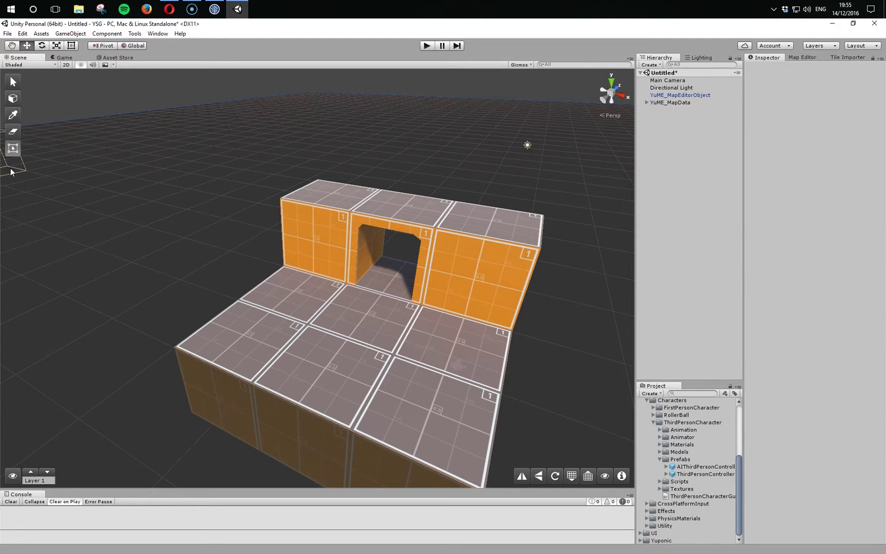
{"action": "left_click", "coordinate": [13, 217]}
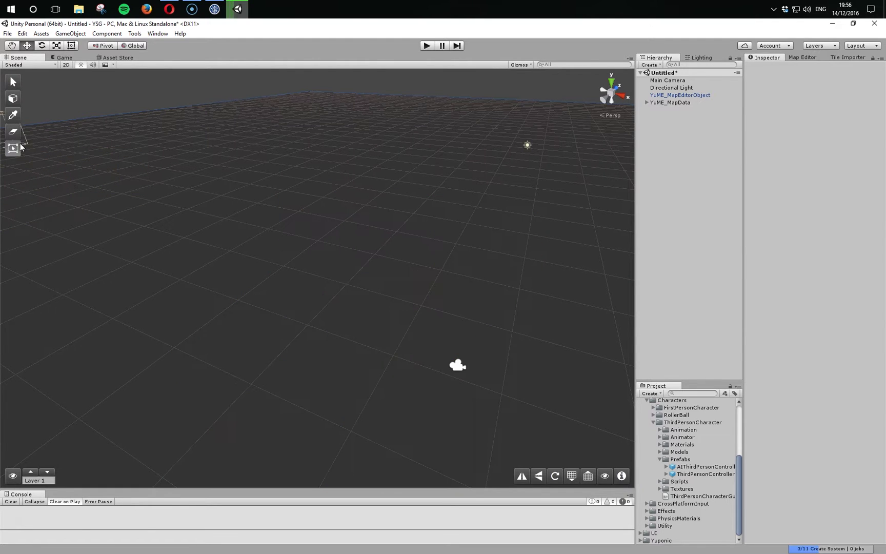
Step: Set the YuME Editor Config global Grid Size to 2.5 and close the config window
{"action": "left_click", "coordinate": [802, 57]}
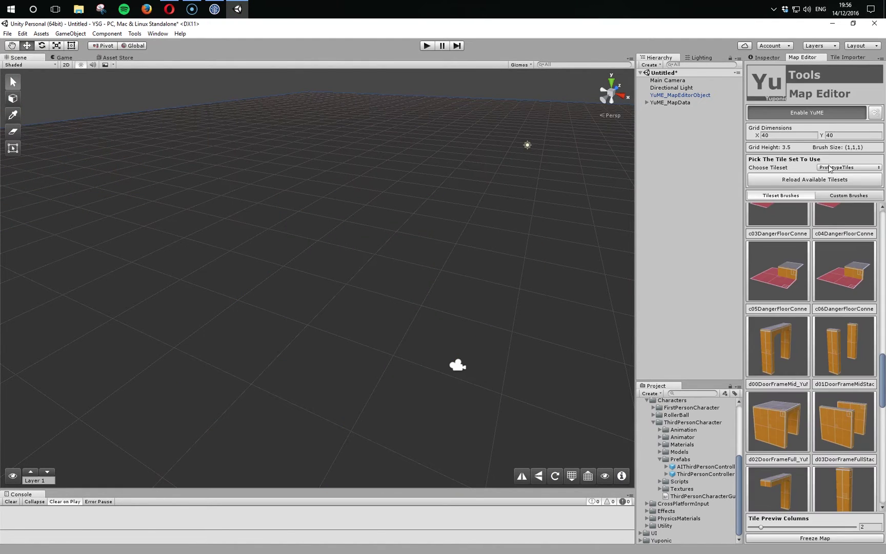
{"action": "left_click", "coordinate": [876, 113]}
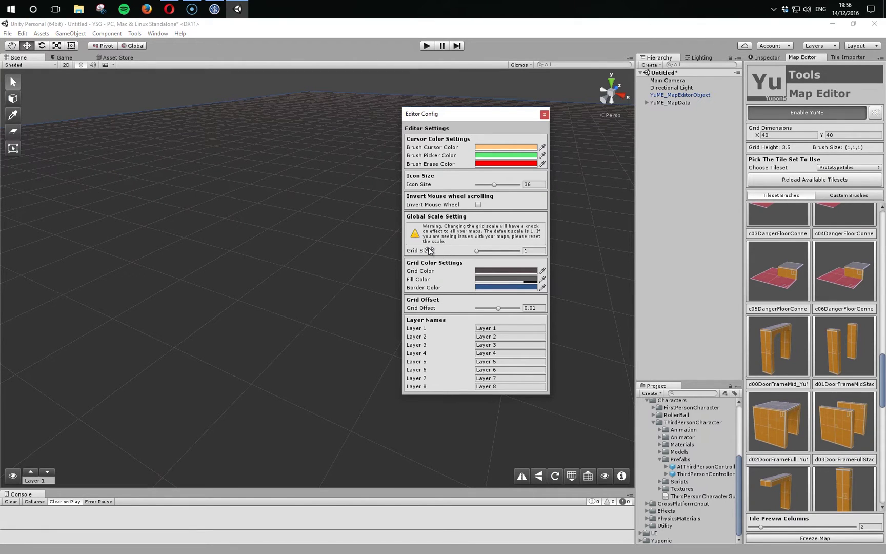
{"action": "left_click", "coordinate": [477, 251]}
{"action": "mouse_move", "coordinate": [476, 253]}
{"action": "left_mouse_down"}
{"action": "mouse_move", "coordinate": [519, 251]}
{"action": "mouse_move", "coordinate": [486, 260]}
{"action": "left_mouse_up"}
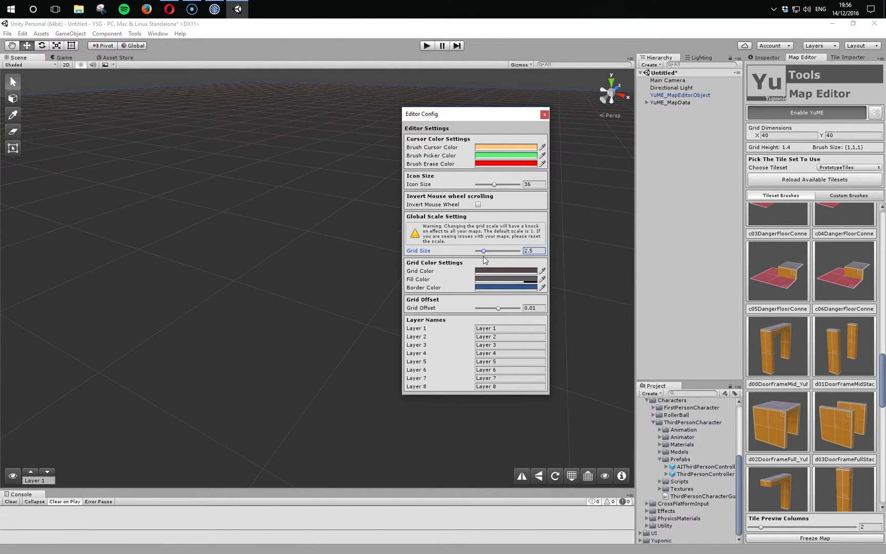
{"action": "left_click", "coordinate": [544, 113]}
Step: Paint a slab of a00Block tiles on the 2.5-size grid and raise the Grid Height
{"action": "left_click_drag", "start_coordinate": [882, 373], "coordinate": [859, 218]}
{"action": "middle_click_drag", "start_coordinate": [370, 282], "coordinate": [414, 347]}
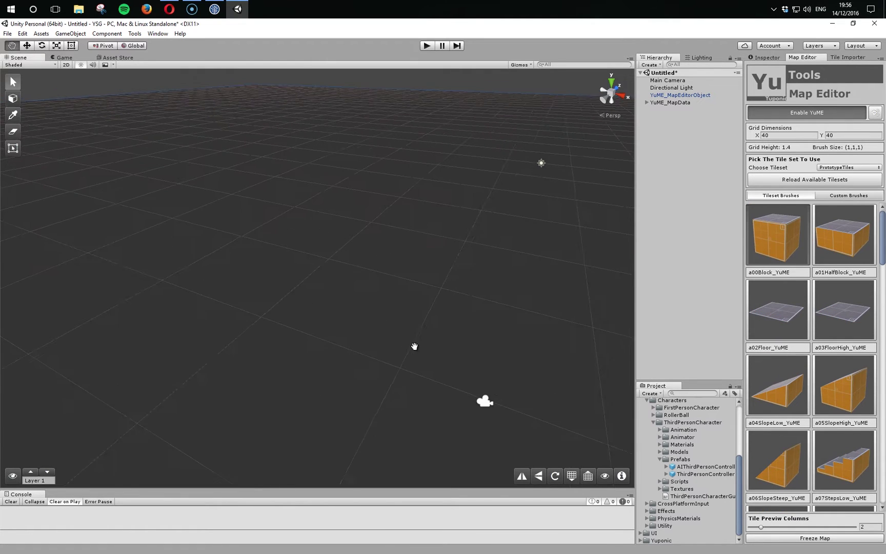
{"action": "left_click", "coordinate": [13, 98]}
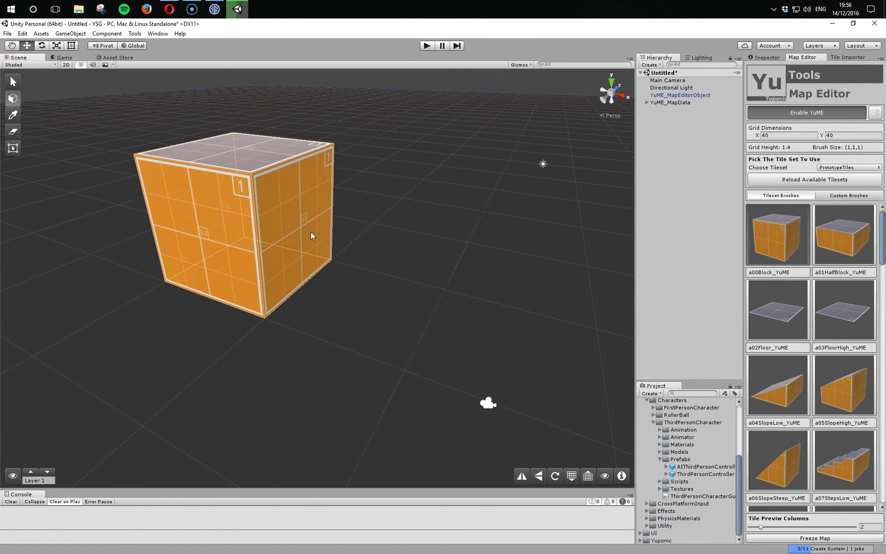
{"action": "scroll", "coordinate": [311, 231], "scroll_direction": "down", "scroll_amount": 6}
{"action": "mouse_move", "coordinate": [329, 236]}
{"action": "left_mouse_down"}
{"action": "mouse_move", "coordinate": [313, 268]}
{"action": "mouse_move", "coordinate": [366, 280]}
{"action": "mouse_move", "coordinate": [382, 258]}
{"action": "mouse_move", "coordinate": [373, 245]}
{"action": "mouse_move", "coordinate": [398, 249]}
{"action": "left_mouse_up"}
{"action": "scroll", "coordinate": [392, 250], "scroll_direction": "up", "scroll_amount": 1, "text": "shift"}
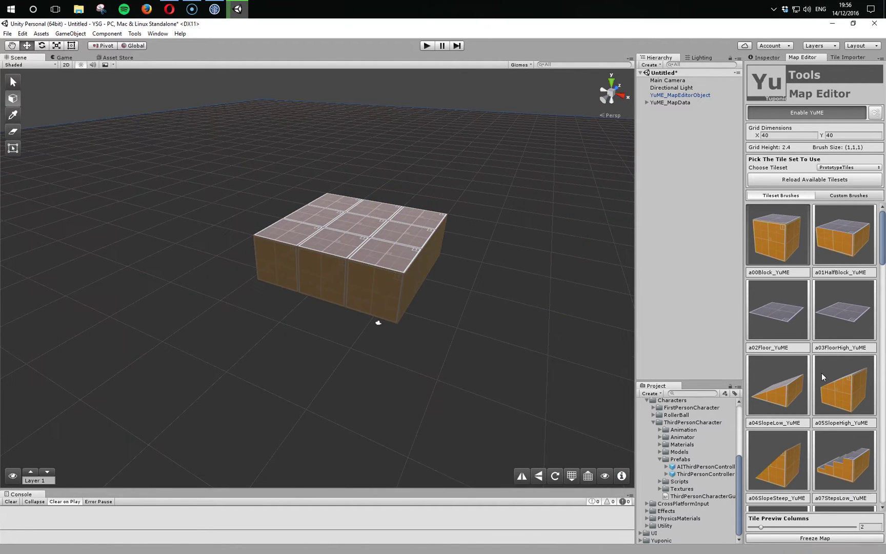
{"action": "scroll", "coordinate": [846, 359], "scroll_direction": "down", "scroll_amount": 15}
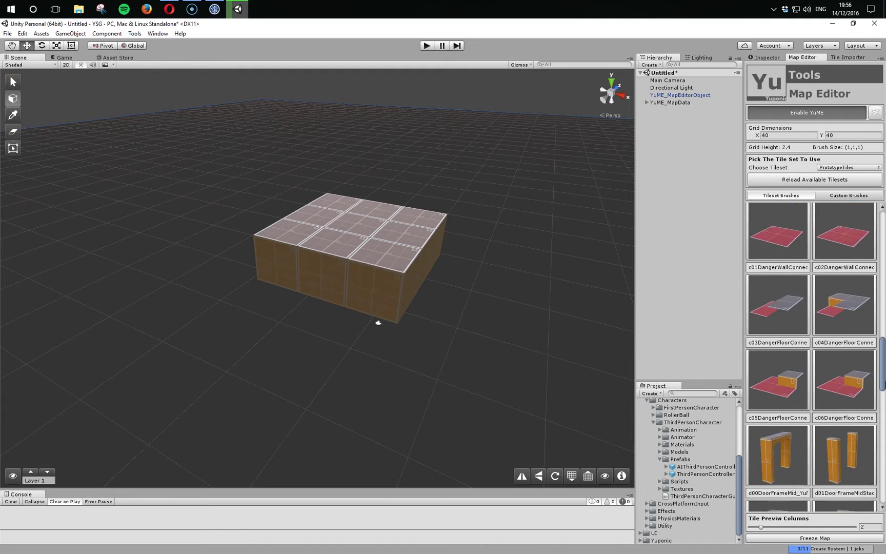
Step: Paint rotated d02DoorFrameFull tiles along the slab's back row
{"action": "left_click", "coordinate": [790, 423]}
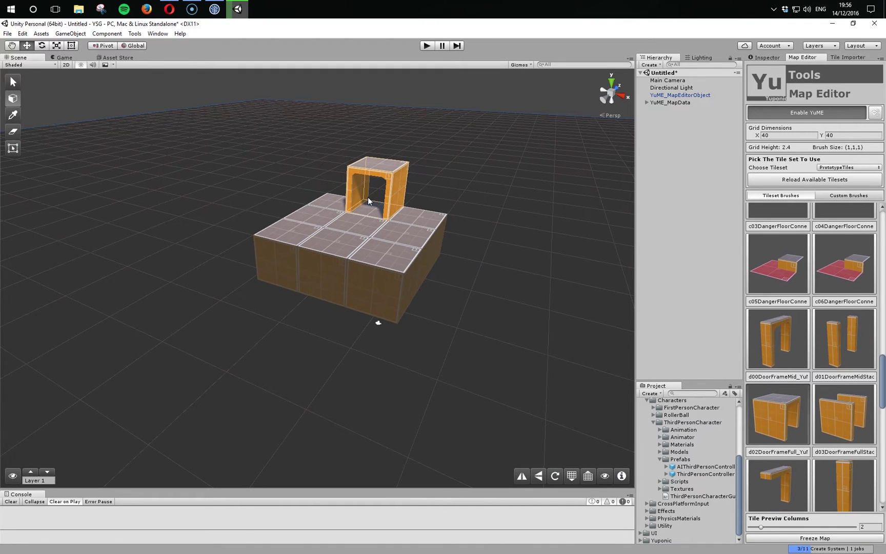
{"action": "key", "text": "z"}
{"action": "key", "text": "z"}
{"action": "key", "text": "z"}
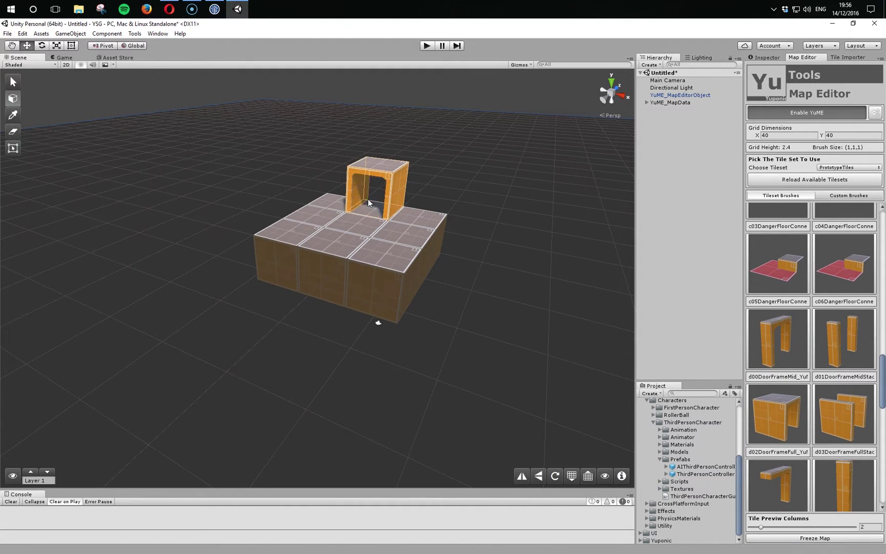
{"action": "mouse_move", "coordinate": [367, 198]}
{"action": "left_mouse_down"}
{"action": "mouse_move", "coordinate": [406, 213]}
{"action": "mouse_move", "coordinate": [392, 199]}
{"action": "mouse_move", "coordinate": [341, 184]}
{"action": "left_mouse_up"}
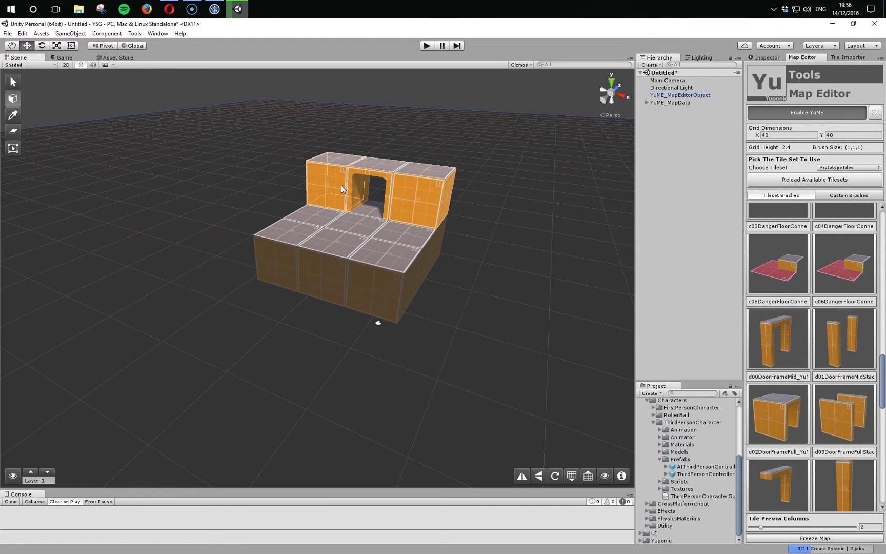
{"action": "left_click", "coordinate": [13, 81]}
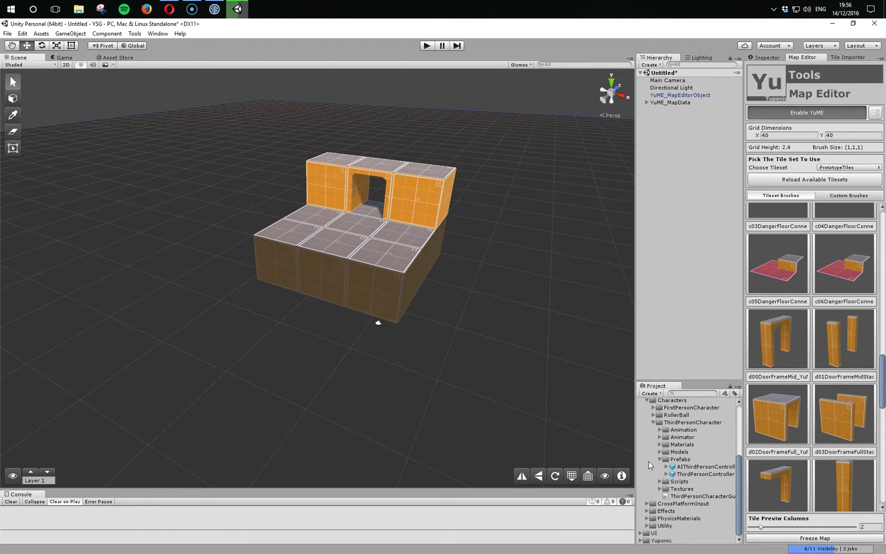
Step: Add the ThirdPersonController prefab via the Hierarchy and line it up on the slab facing the doorway
{"action": "left_click_drag", "start_coordinate": [706, 474], "coordinate": [657, 147]}
{"action": "left_click_drag", "start_coordinate": [575, 331], "coordinate": [514, 326], "text": "alt"}
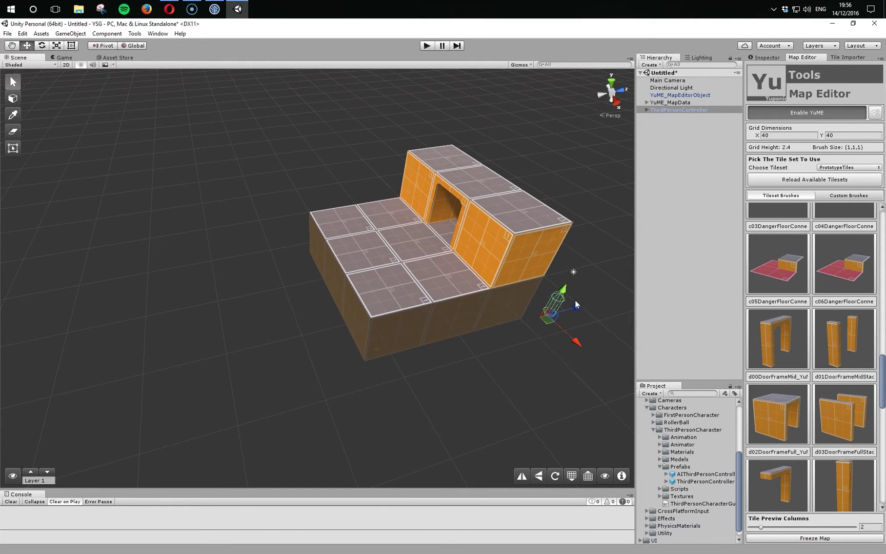
{"action": "left_click_drag", "start_coordinate": [575, 304], "coordinate": [416, 255]}
{"action": "key", "text": "f"}
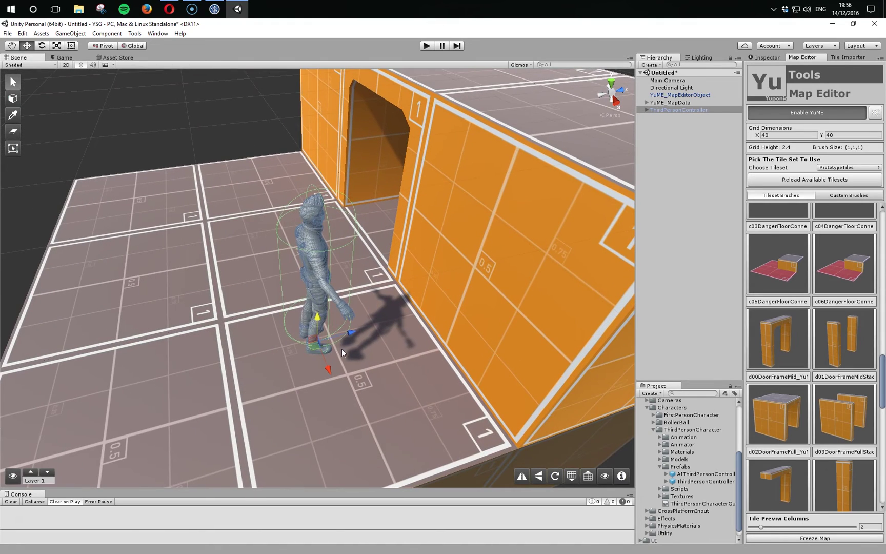
{"action": "left_click_drag", "start_coordinate": [328, 369], "coordinate": [284, 273]}
{"action": "left_click_drag", "start_coordinate": [272, 305], "coordinate": [483, 287], "text": "alt"}
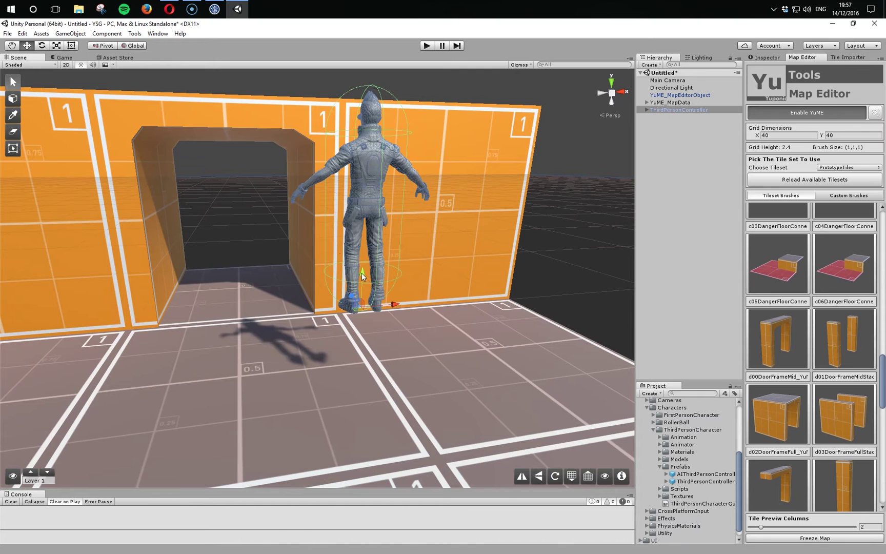
{"action": "left_click_drag", "start_coordinate": [362, 273], "coordinate": [290, 381]}
{"action": "middle_click_drag", "start_coordinate": [360, 347], "coordinate": [441, 292]}
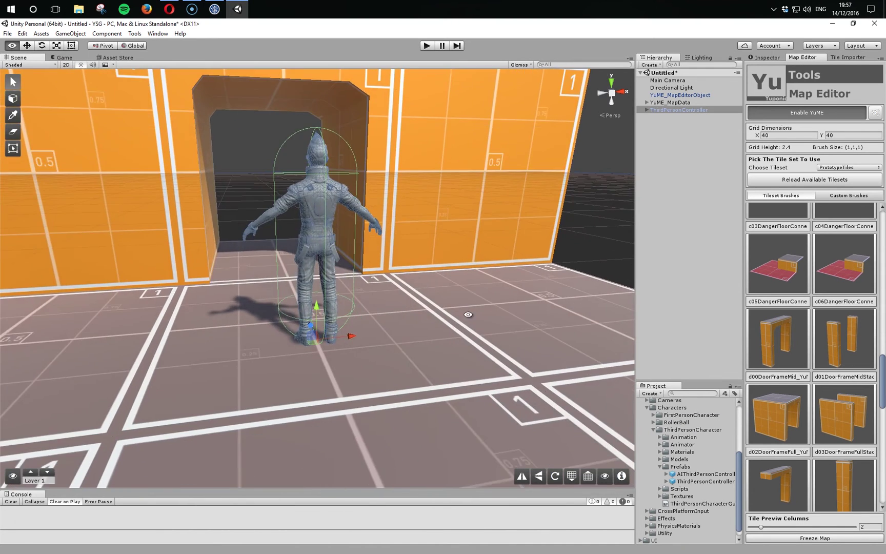
{"action": "left_click_drag", "start_coordinate": [467, 314], "coordinate": [295, 382], "text": "alt"}
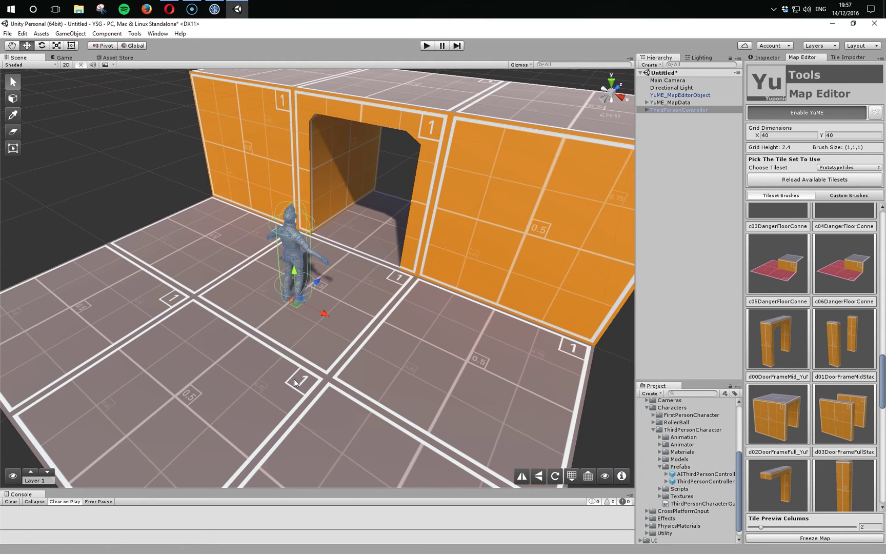
Step: Drag the Editor Config Grid Size slider back to 1 and close the config window
{"action": "scroll", "coordinate": [394, 316], "scroll_direction": "down", "scroll_amount": 6}
{"action": "left_click", "coordinate": [875, 113]}
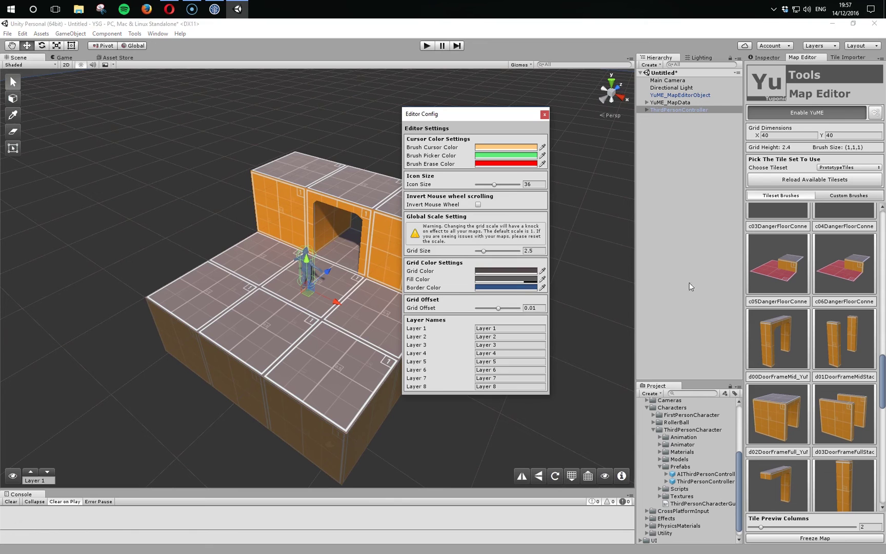
{"action": "left_click_drag", "start_coordinate": [483, 251], "coordinate": [402, 270]}
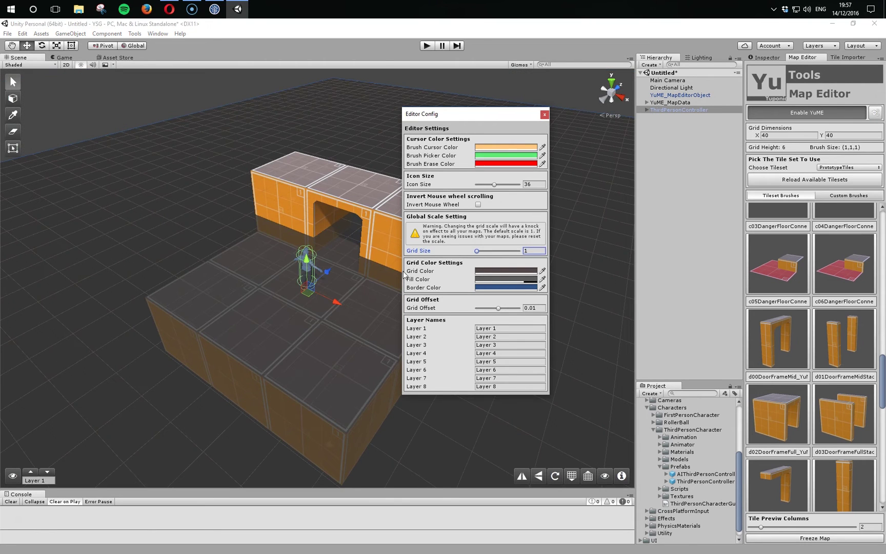
{"action": "left_click", "coordinate": [544, 116]}
Step: Orbit to a lower front angle and adjust the Grid Height so it reads 2
{"action": "left_click_drag", "start_coordinate": [429, 343], "coordinate": [478, 311], "text": "alt"}
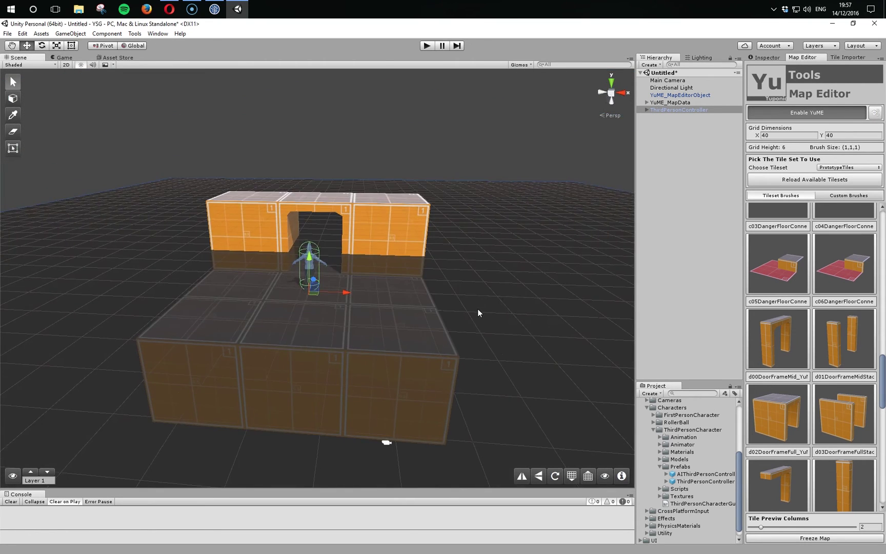
{"action": "scroll", "coordinate": [475, 310], "scroll_direction": "down", "scroll_amount": 3, "text": "shift"}
{"action": "scroll", "coordinate": [476, 309], "scroll_direction": "up", "scroll_amount": 3, "text": "shift"}
{"action": "scroll", "coordinate": [475, 309], "scroll_direction": "down", "scroll_amount": 4, "text": "shift"}
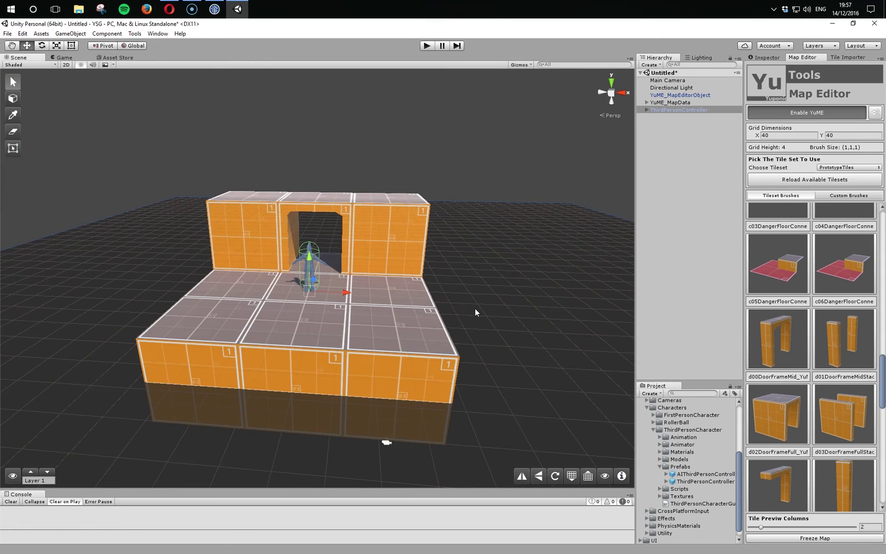
{"action": "scroll", "coordinate": [475, 309], "scroll_direction": "up", "scroll_amount": 1, "text": "shift"}
{"action": "scroll", "coordinate": [475, 309], "scroll_direction": "down", "scroll_amount": 1, "text": "shift"}
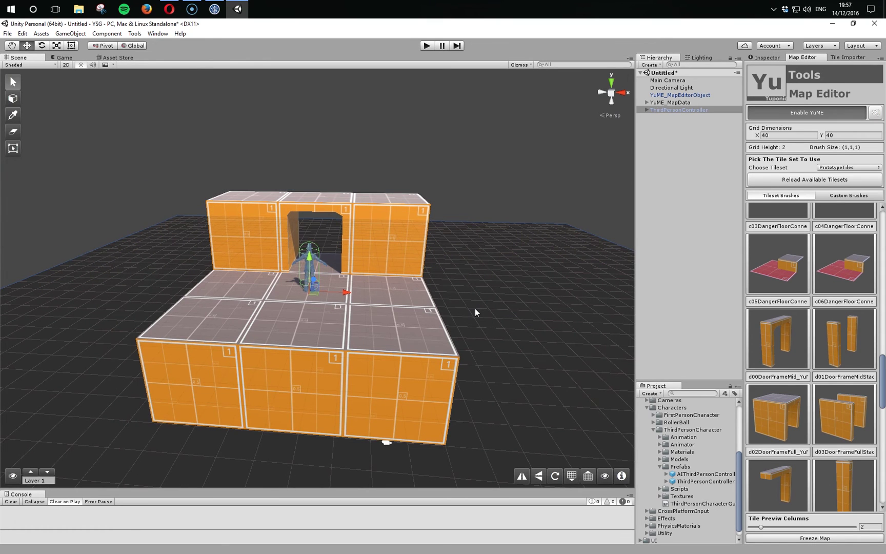